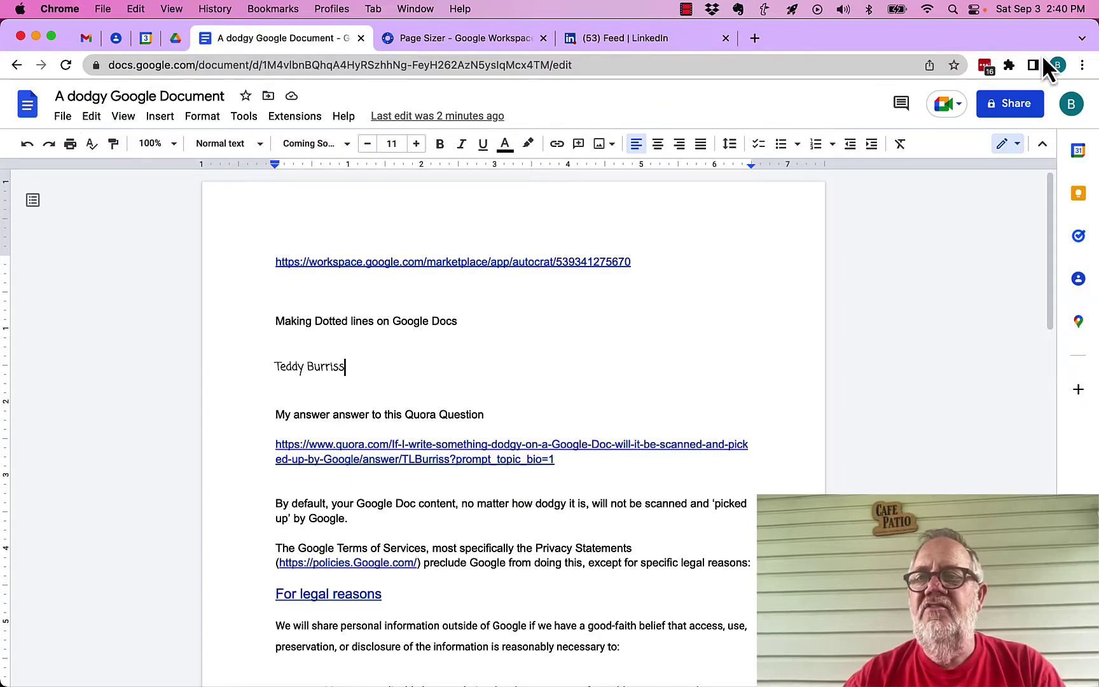
Step: Open Page setup and switch to Landscape orientation, browsing paper sizes with Letter kept
left_click(1071, 105)
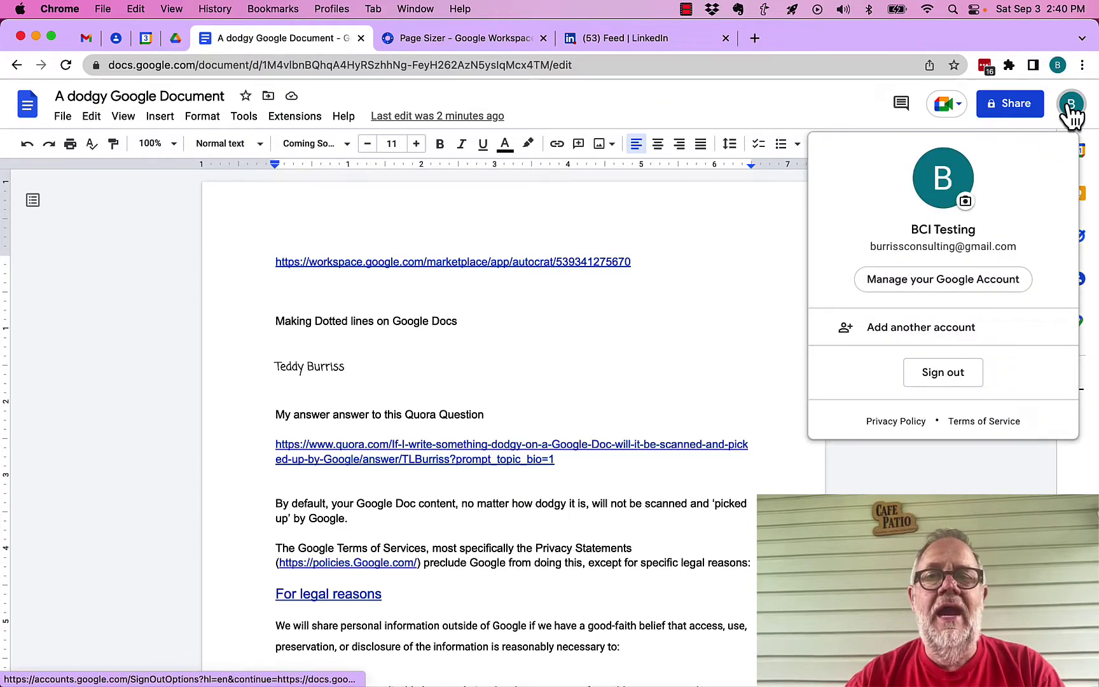
left_click(680, 348)
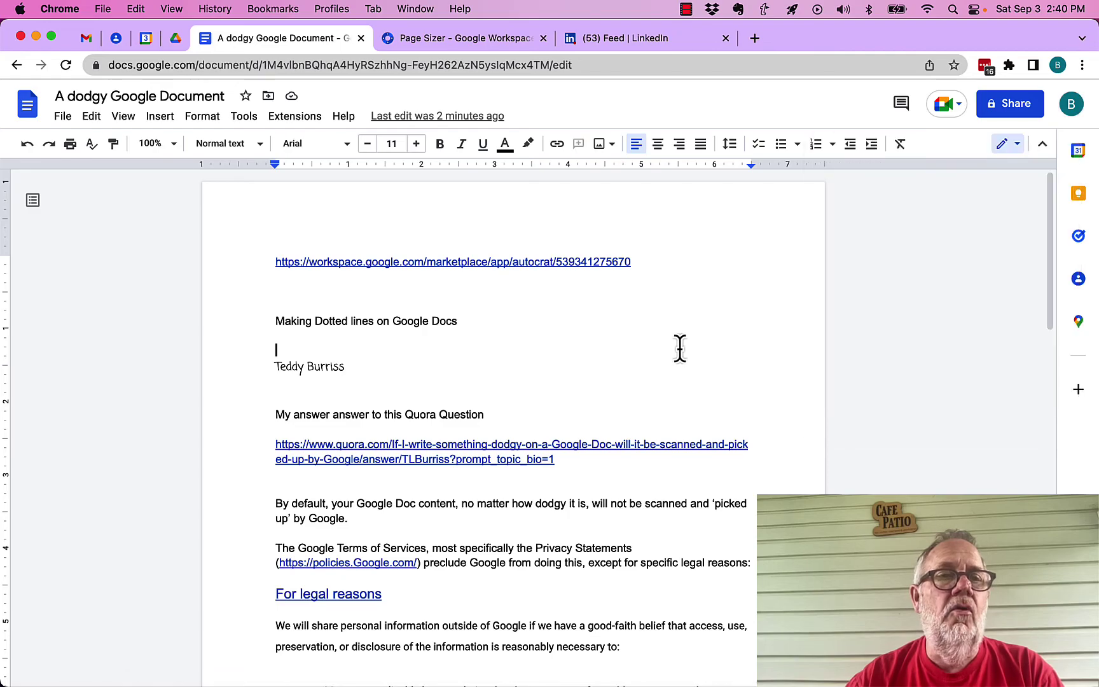
left_click(64, 117)
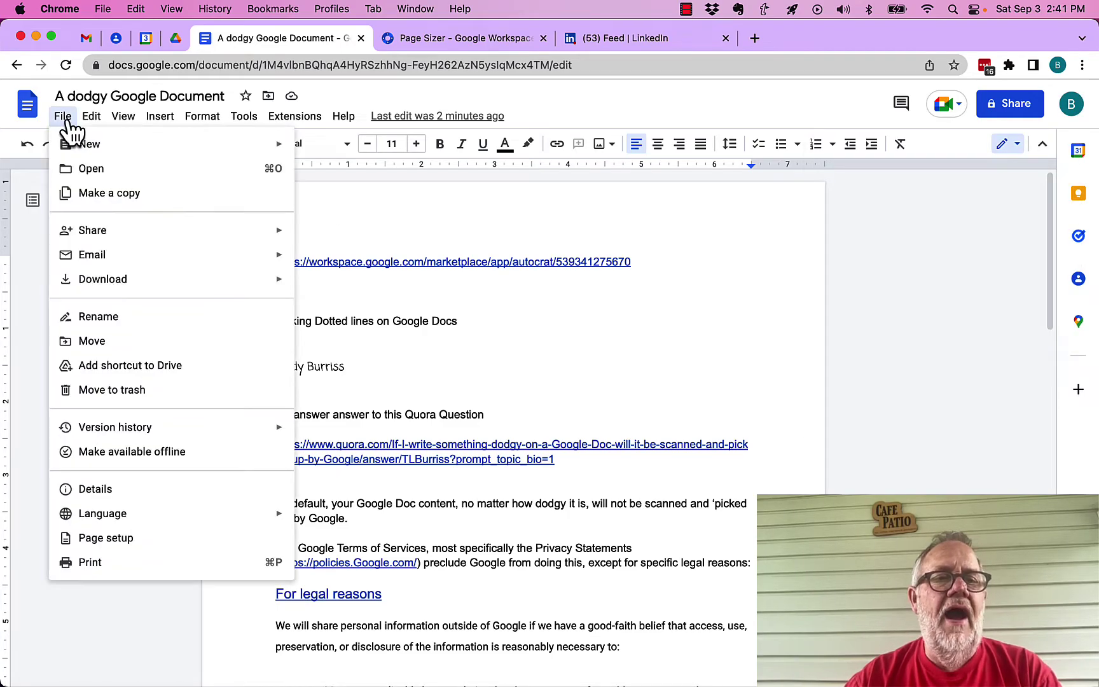
left_click(131, 543)
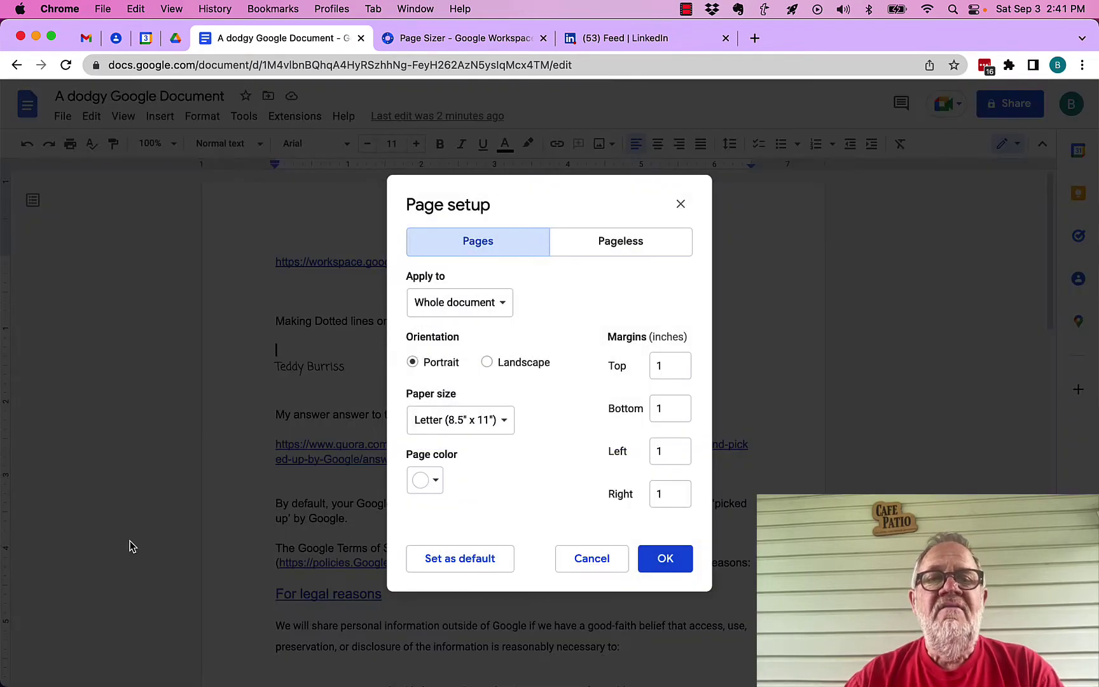
left_click(502, 421)
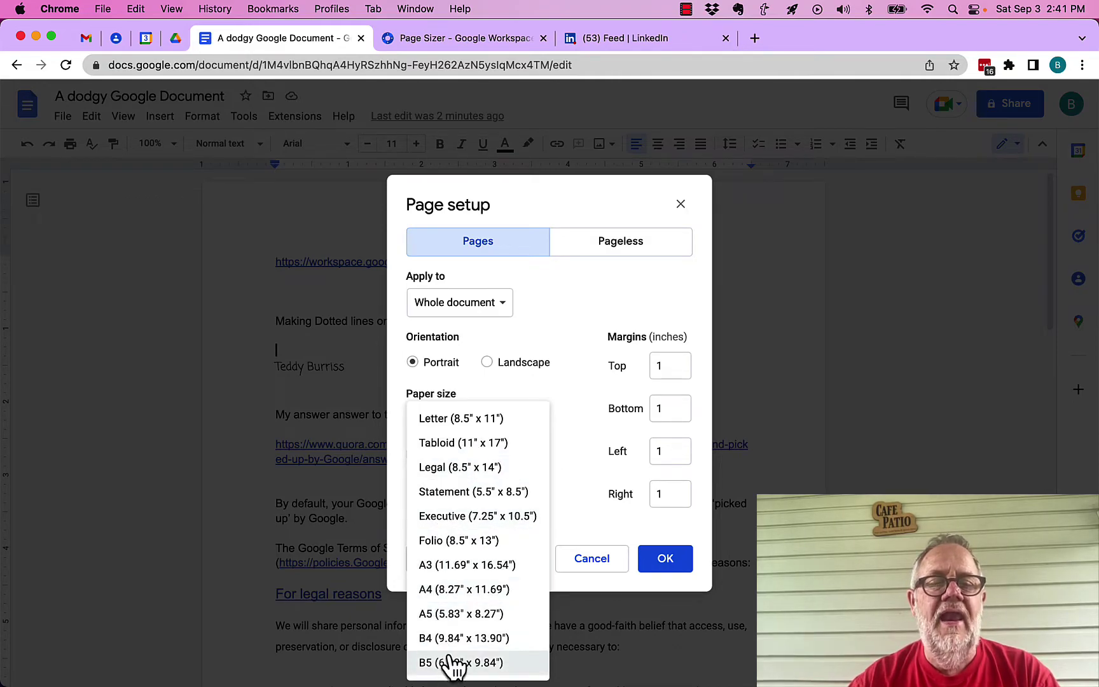
left_click(486, 363)
left_click(470, 419)
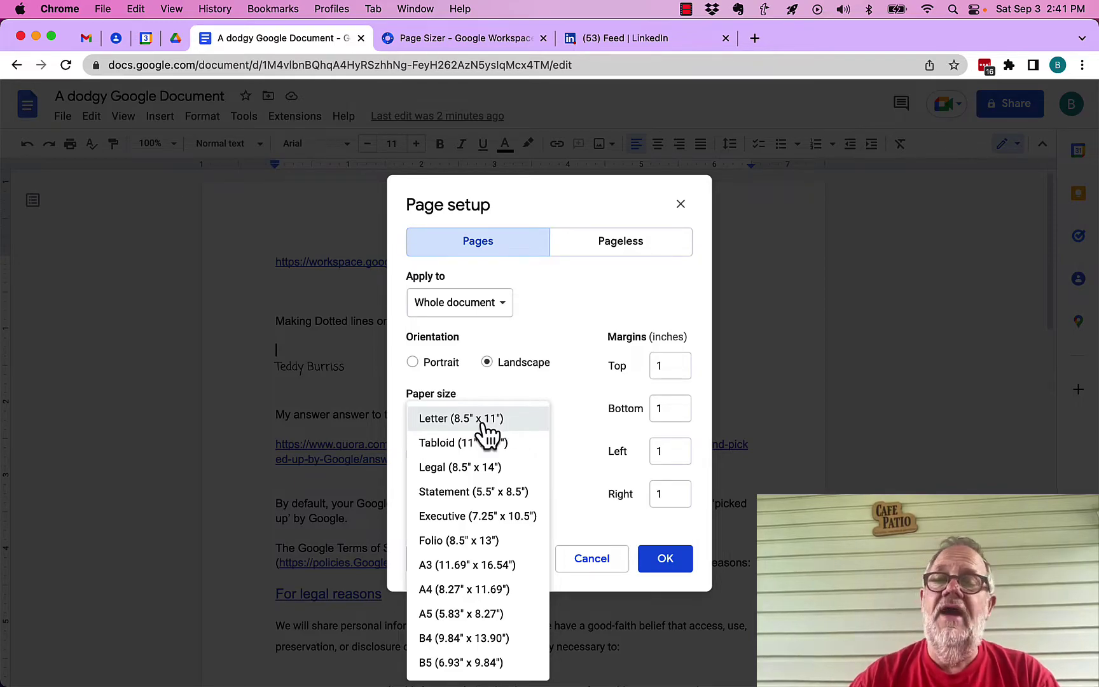
Step: Review the Pageless format option, then cancel Page setup, keeping Portrait Letter pages
left_click(561, 285)
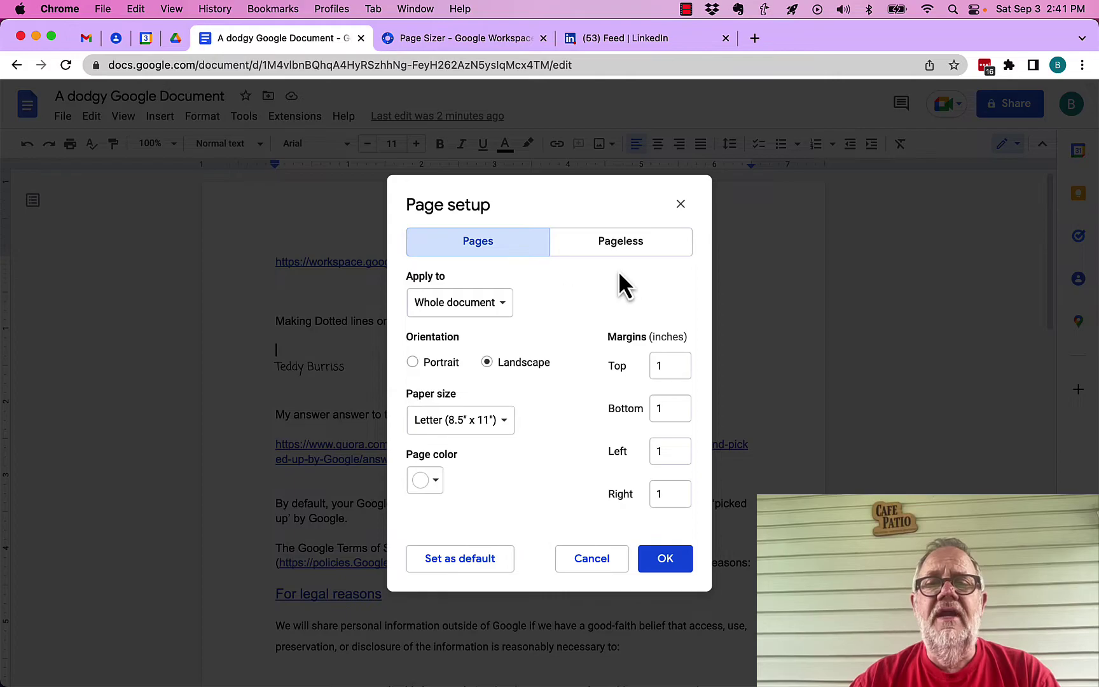
left_click(638, 250)
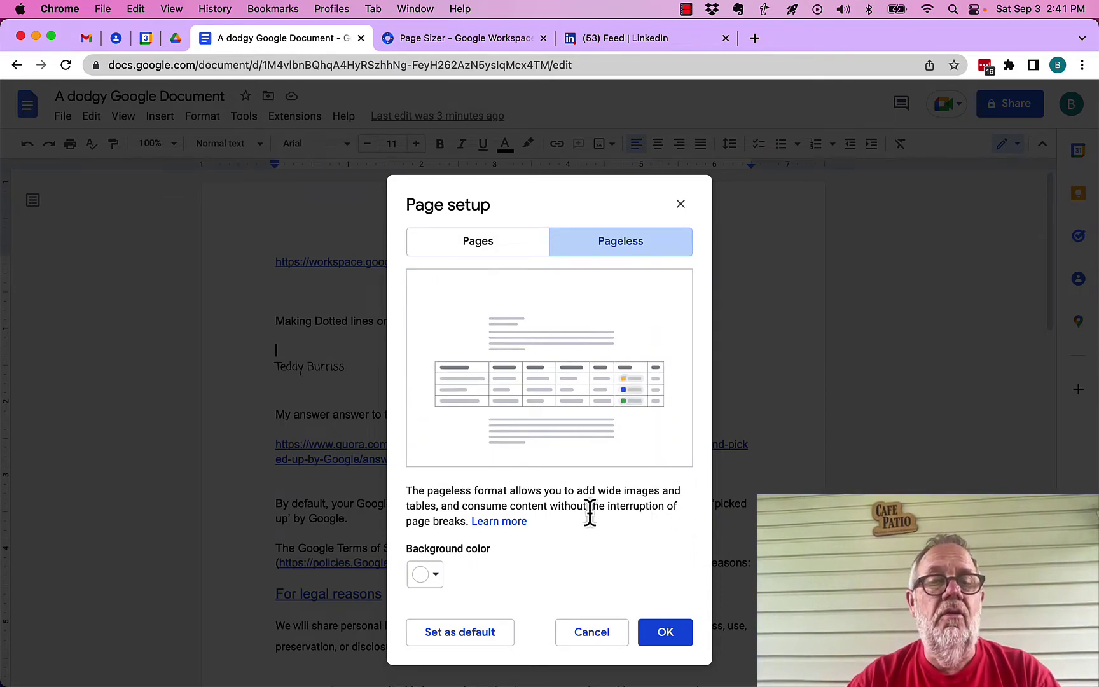
left_click_drag(462, 492, 541, 503)
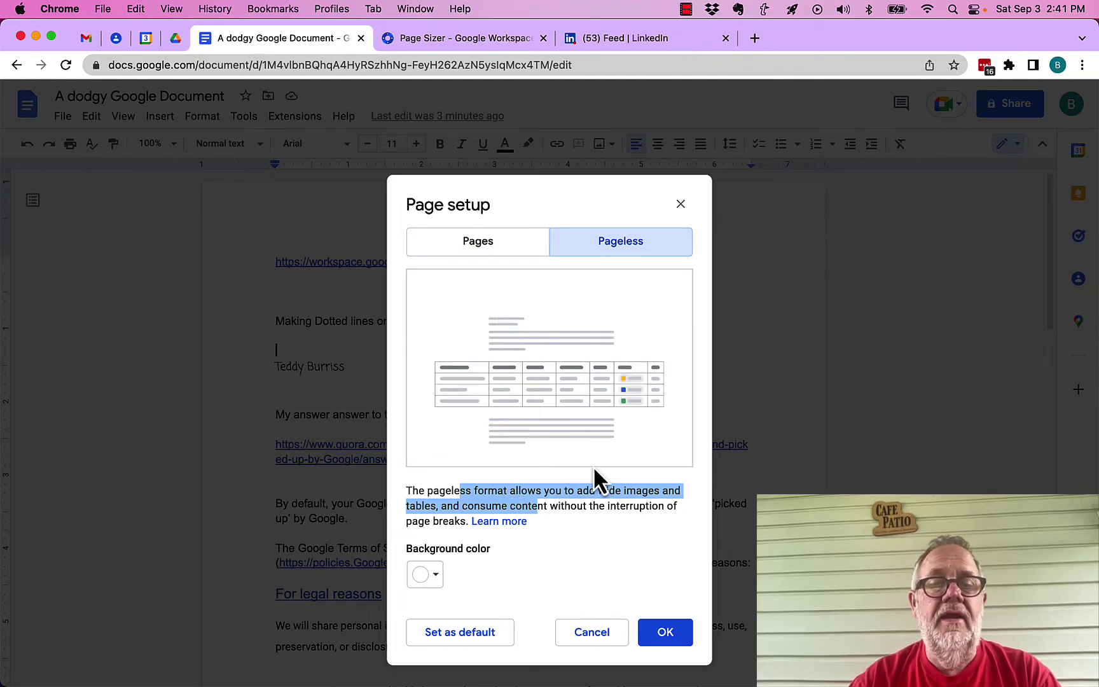
left_click(468, 250)
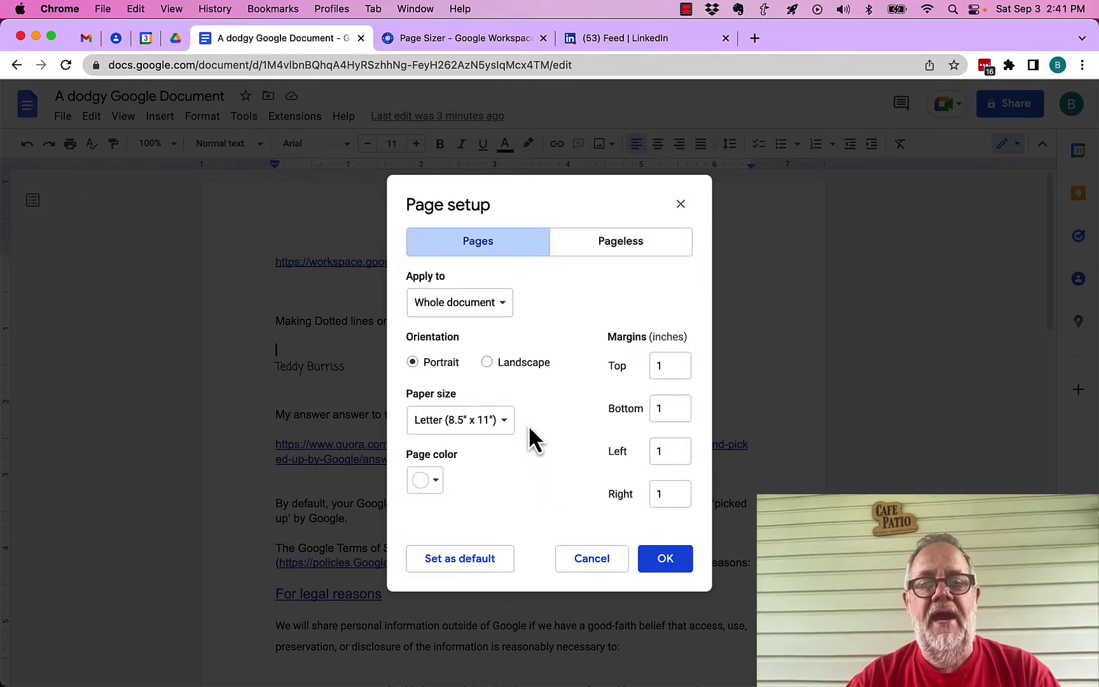
left_click(609, 568)
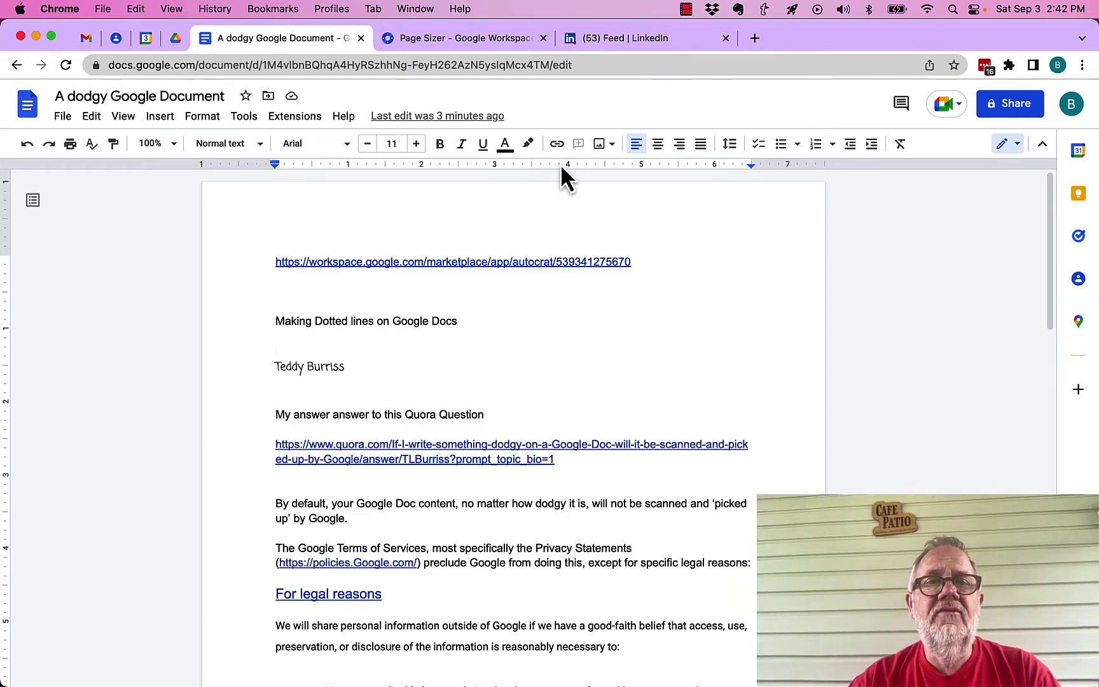
Step: Browse the Page Sizer marketplace listing, scrolling through its description and reviews
left_click(474, 42)
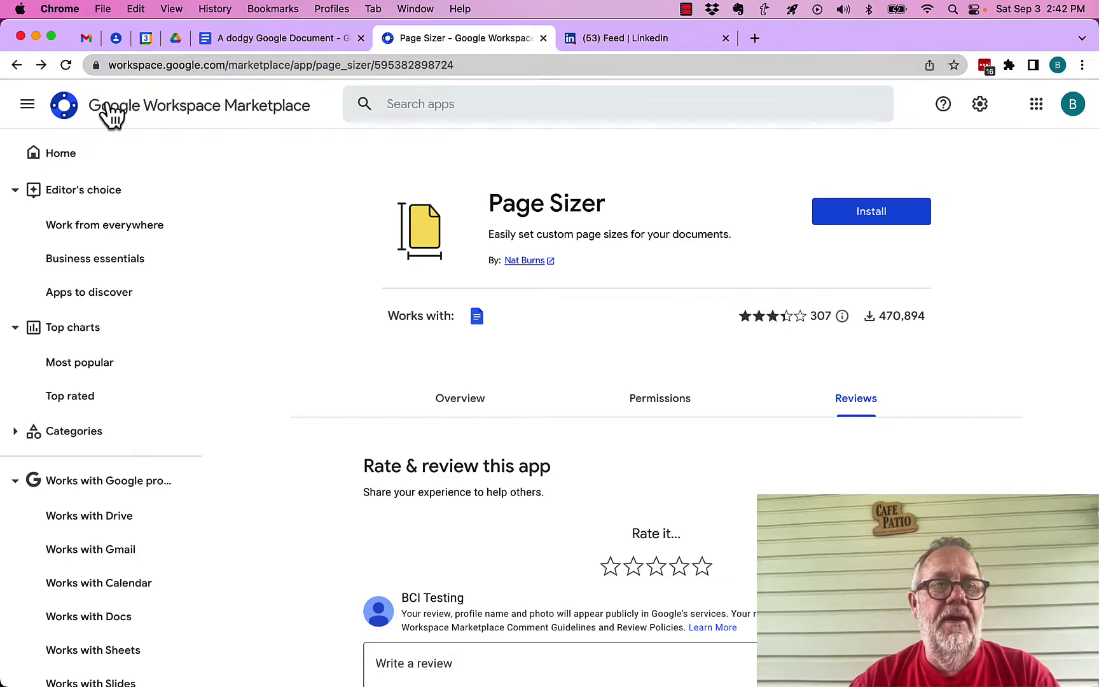
left_click_drag(111, 108, 285, 361)
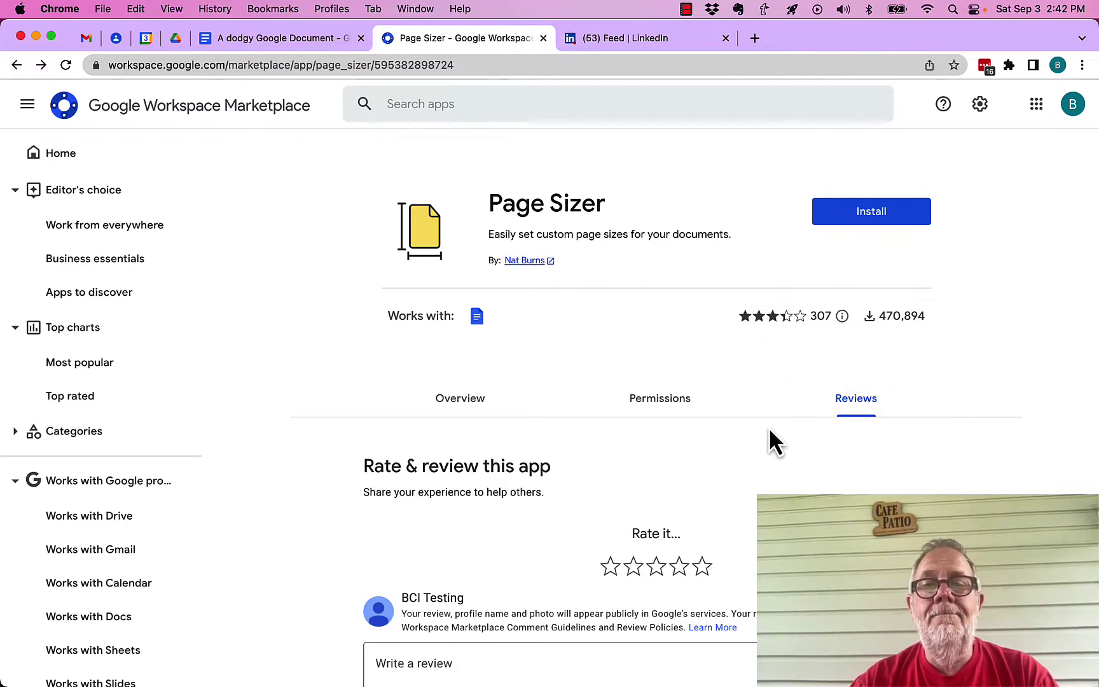
scroll(706, 350, "down", 10)
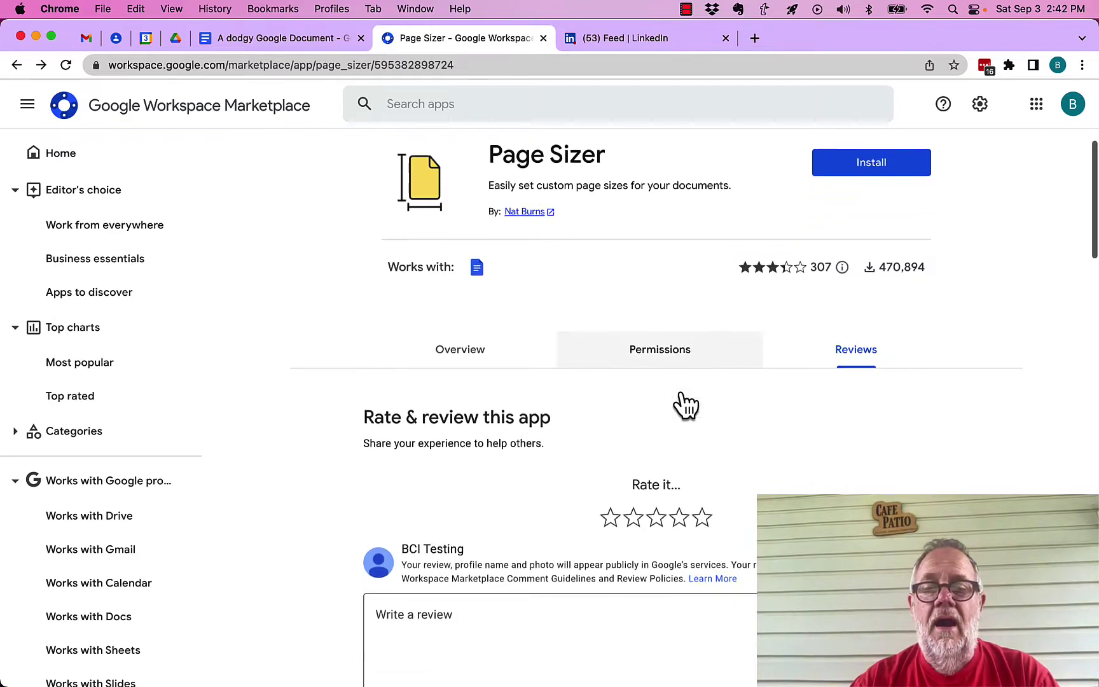
scroll(681, 393, "down", 4)
scroll(682, 393, "down", 2)
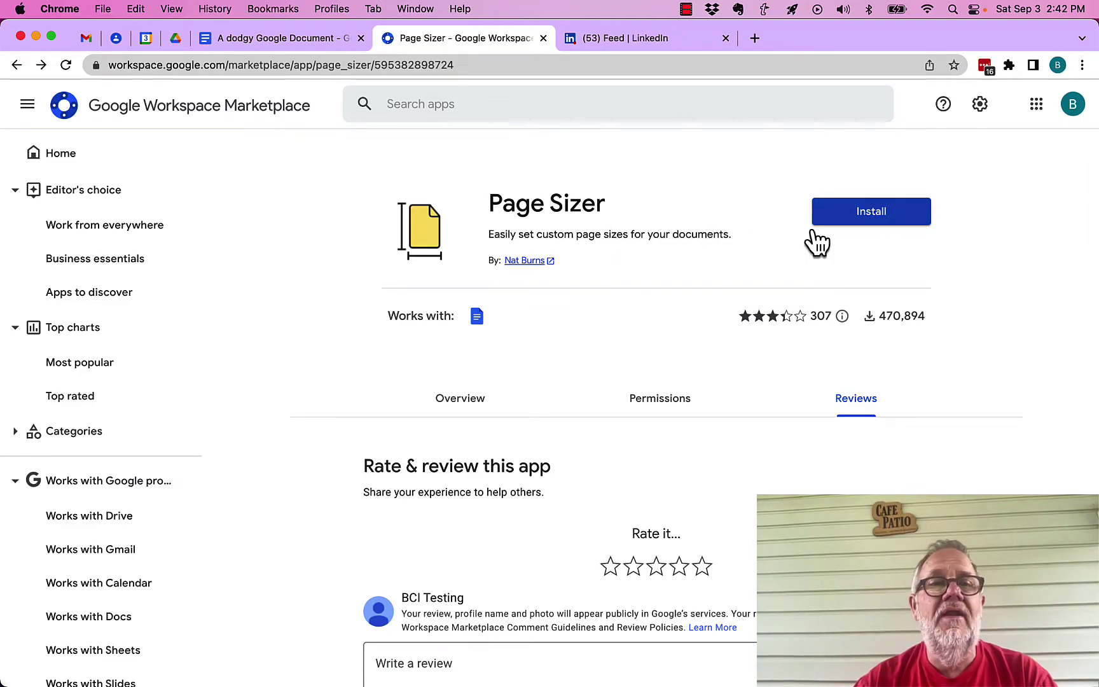
Step: Install Page Sizer for the Google account, granting access and dismissing the confirmation
left_click(870, 221)
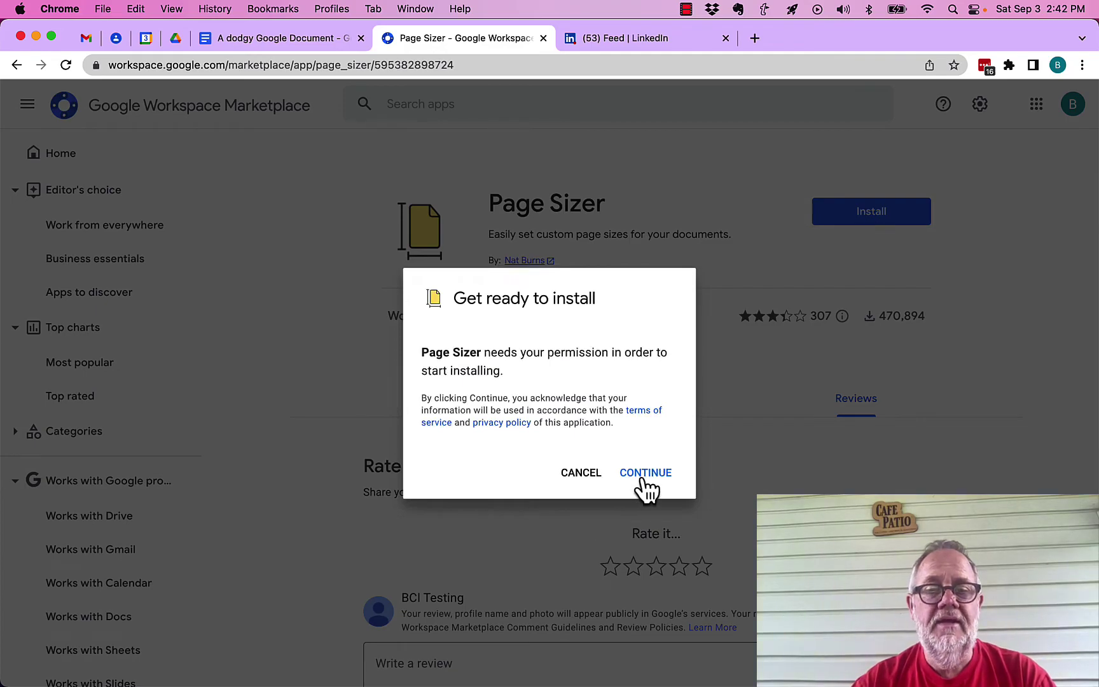
left_click(645, 474)
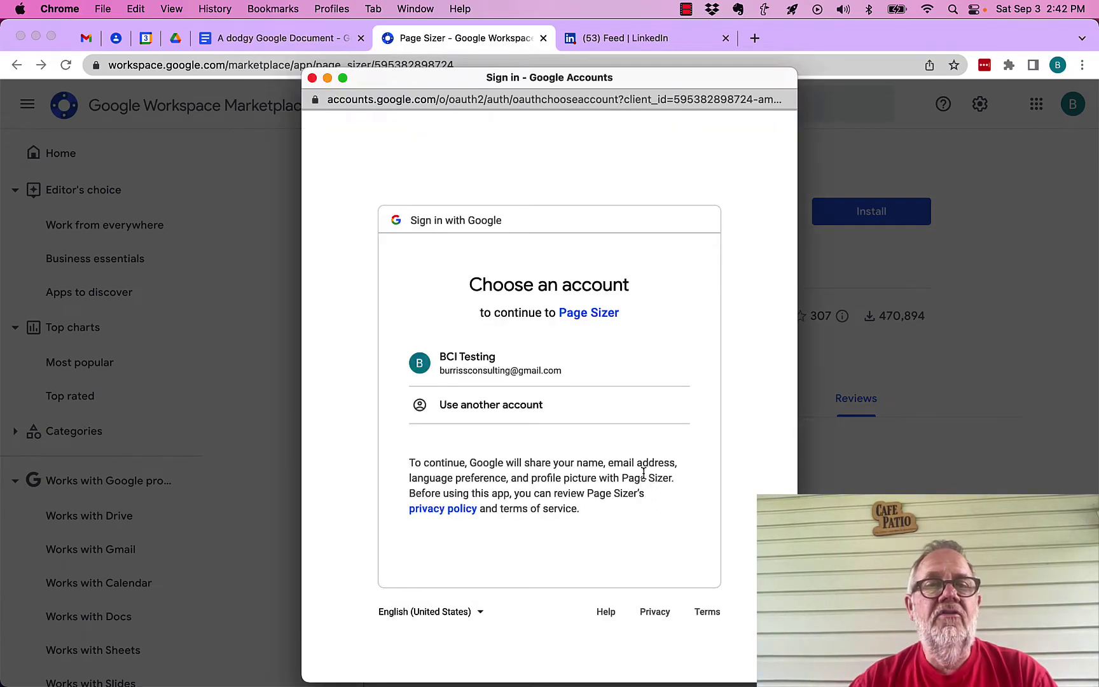
left_click(466, 374)
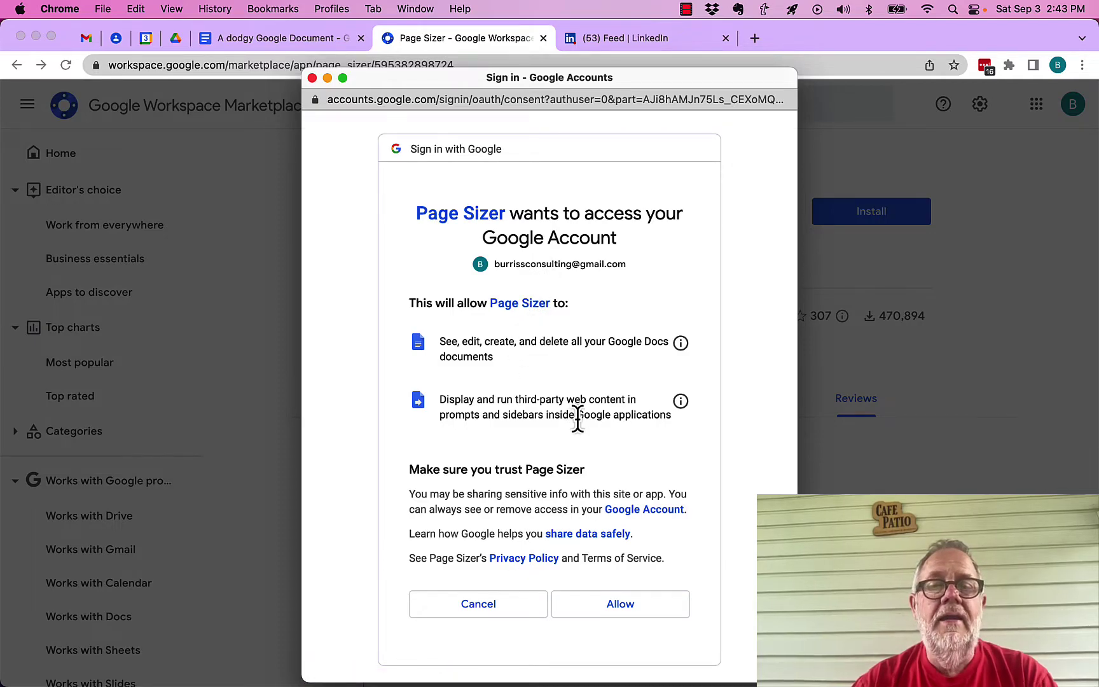
left_click(623, 605)
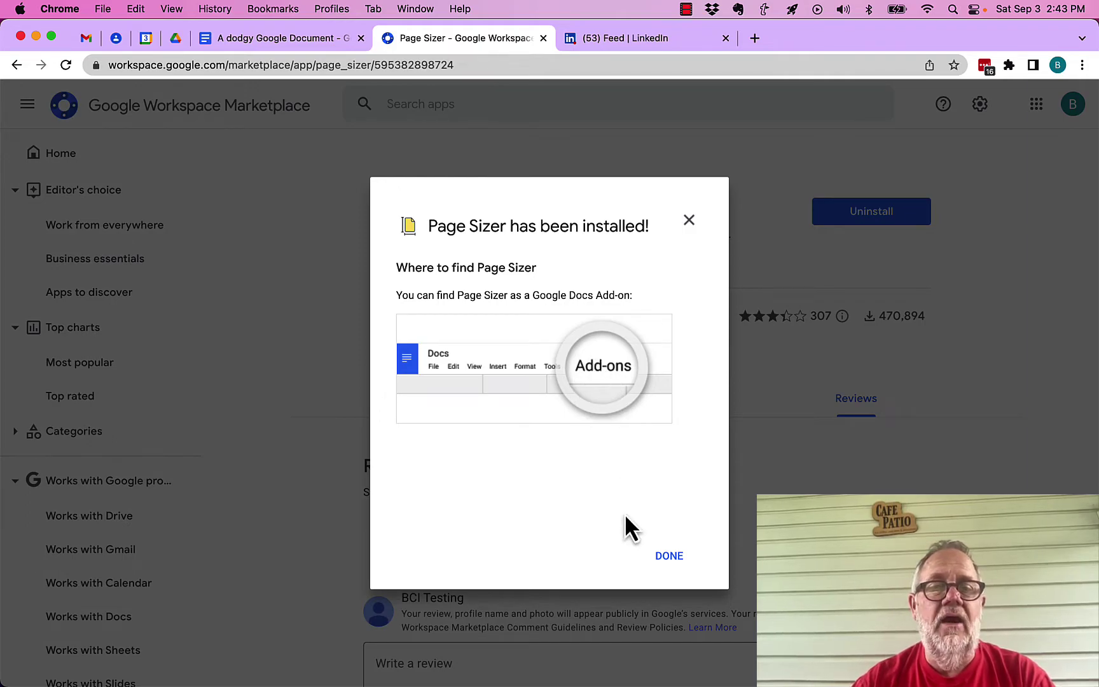
left_click(669, 561)
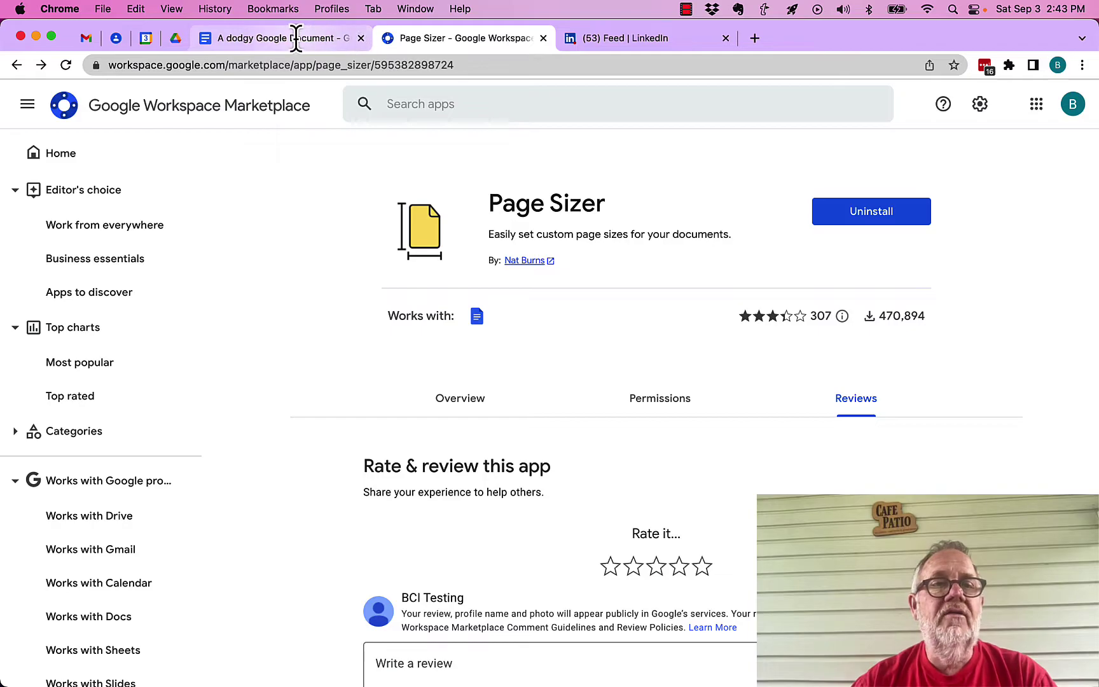
Step: Reload the document, dismiss the link preview, and open Extensions > Page Sizer
left_click(294, 38)
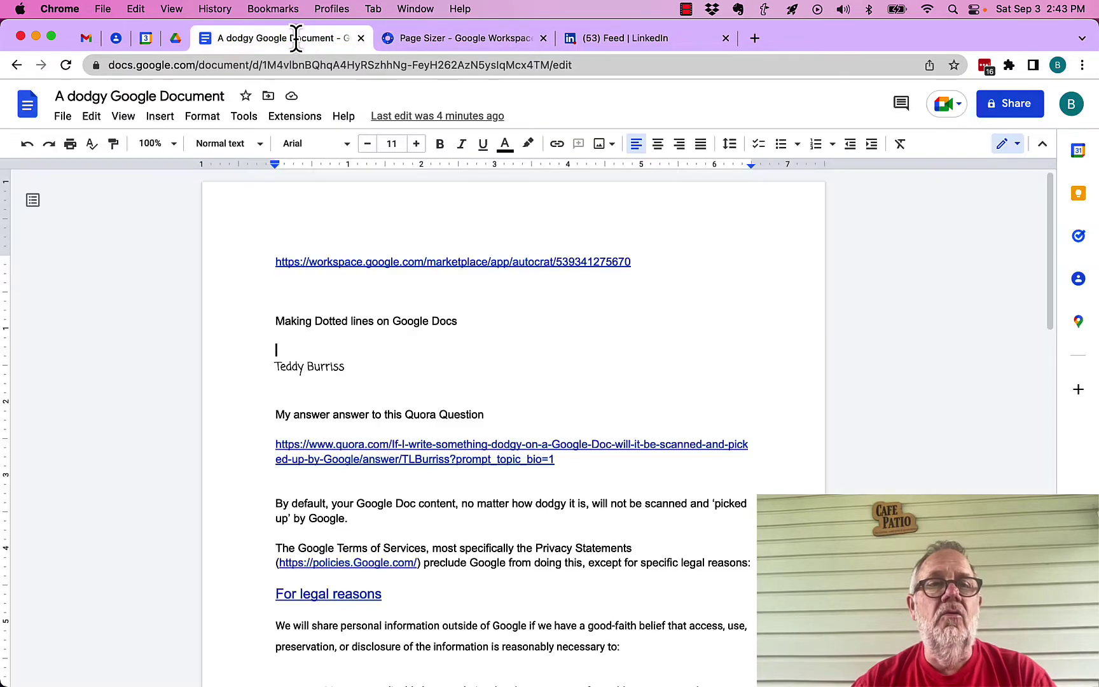
left_click(66, 66)
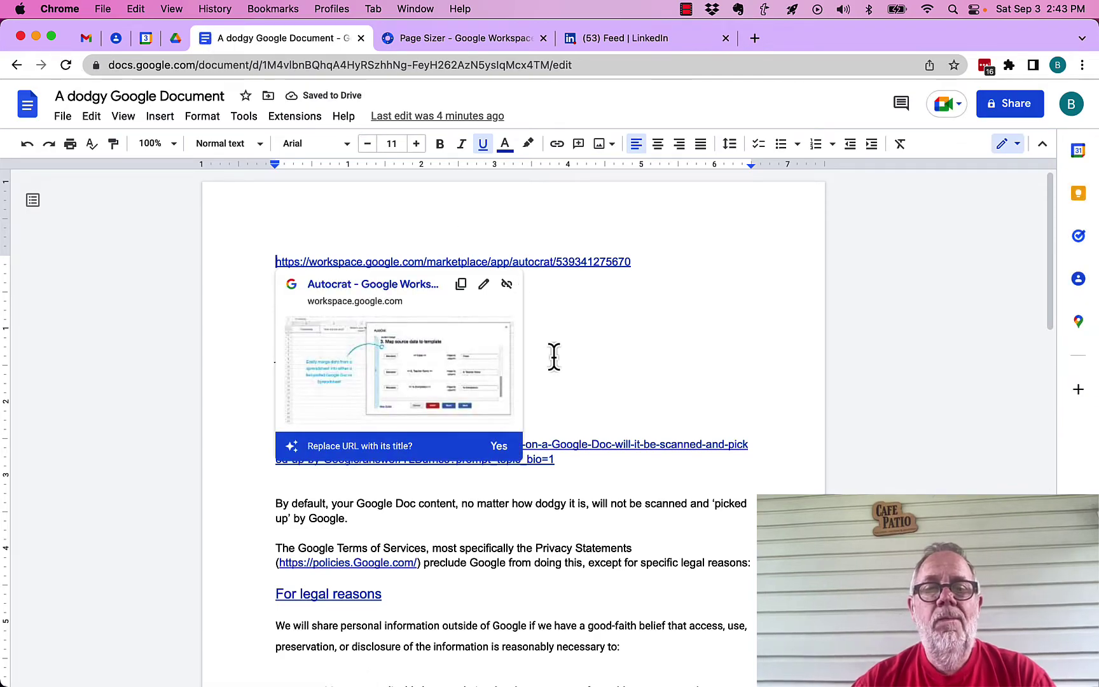
left_click(534, 507)
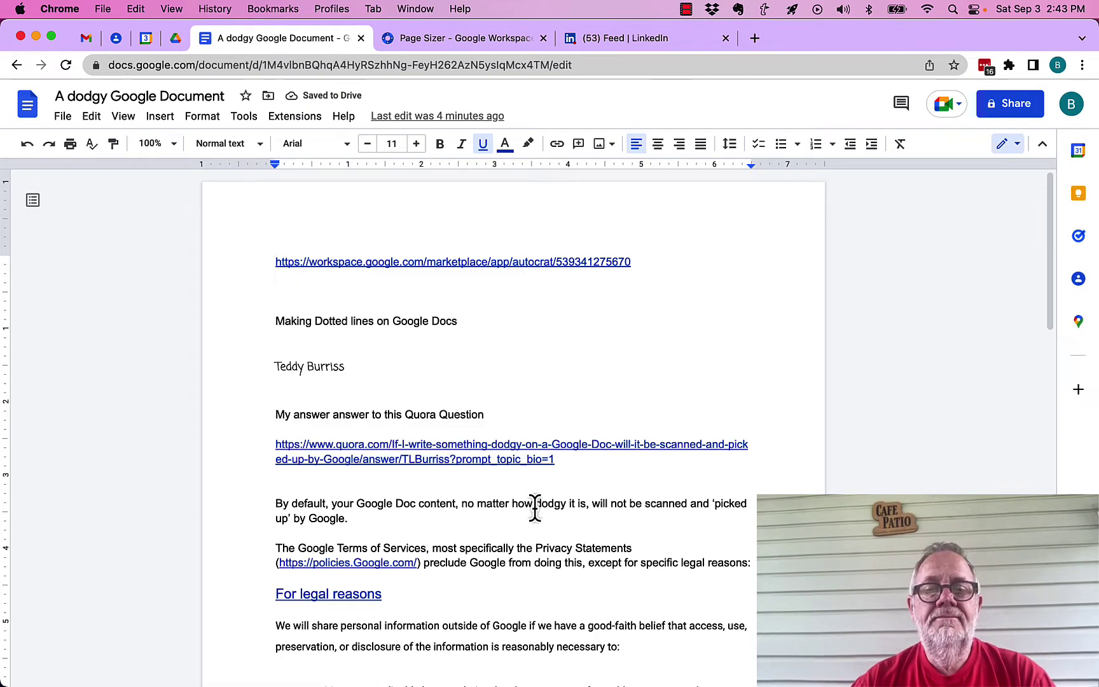
left_click(294, 121)
mouse_move(313, 217)
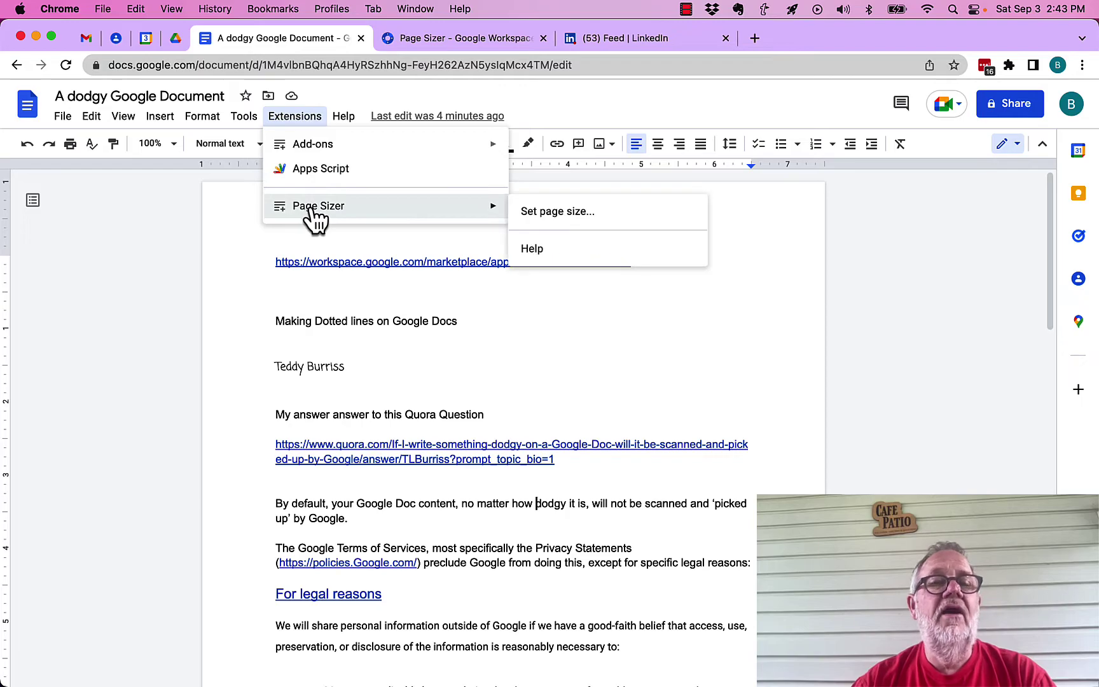
Step: Apply a 4 x 4 inch page size through Page Sizer, keeping units in inches
left_click(552, 215)
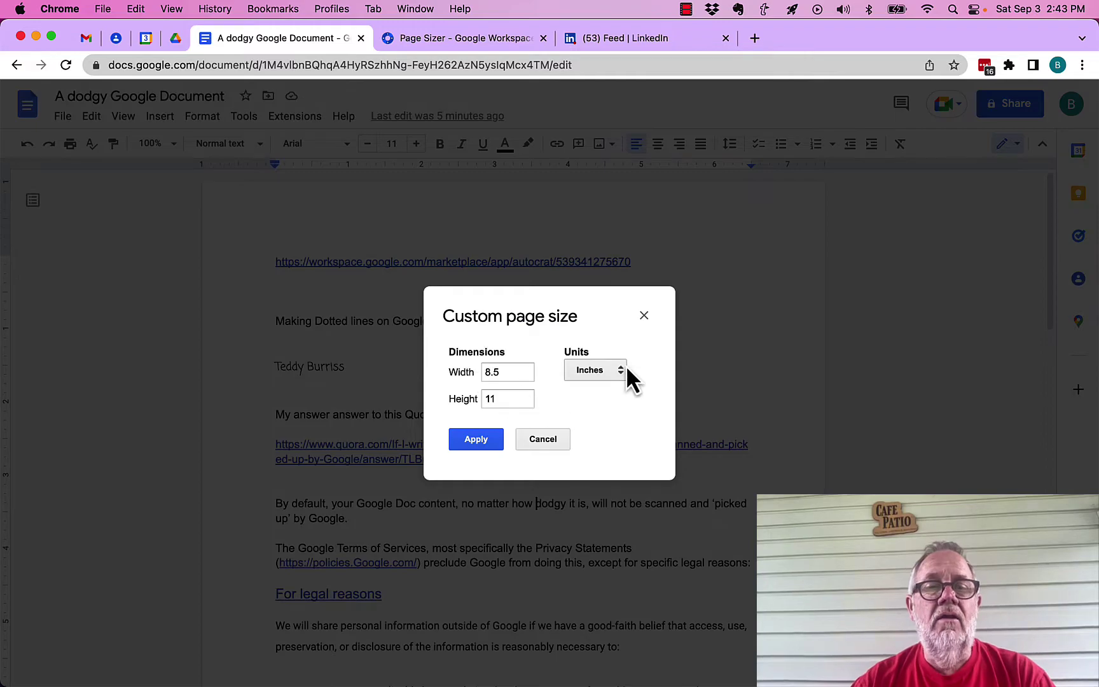
left_click(589, 371)
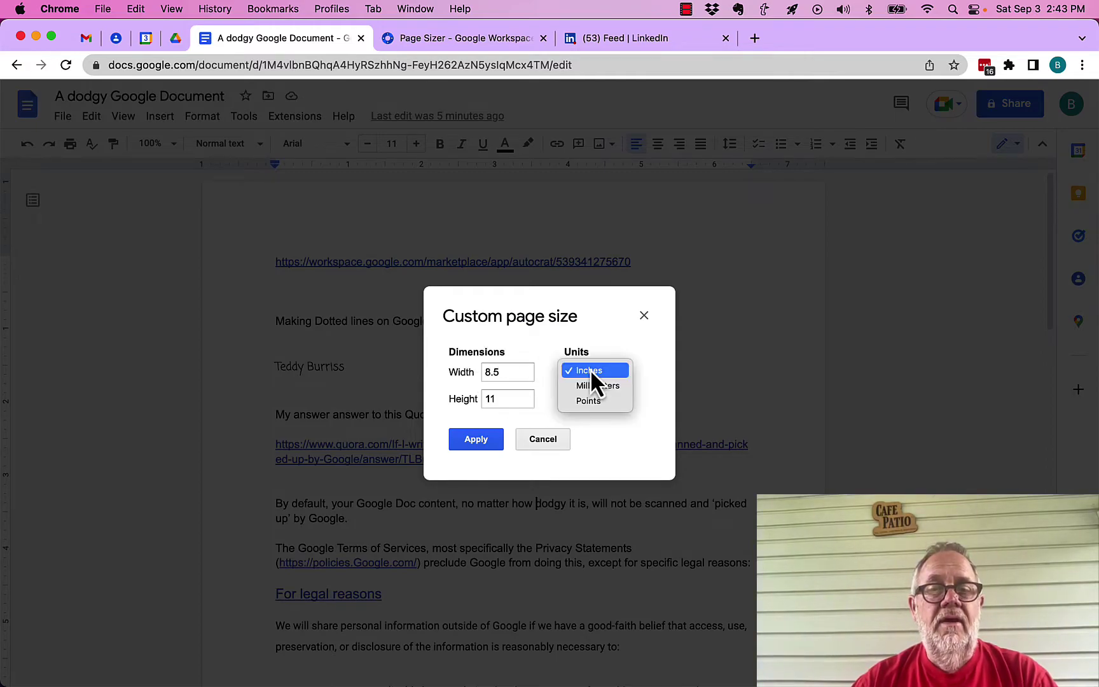
left_click(524, 365)
left_click(517, 370)
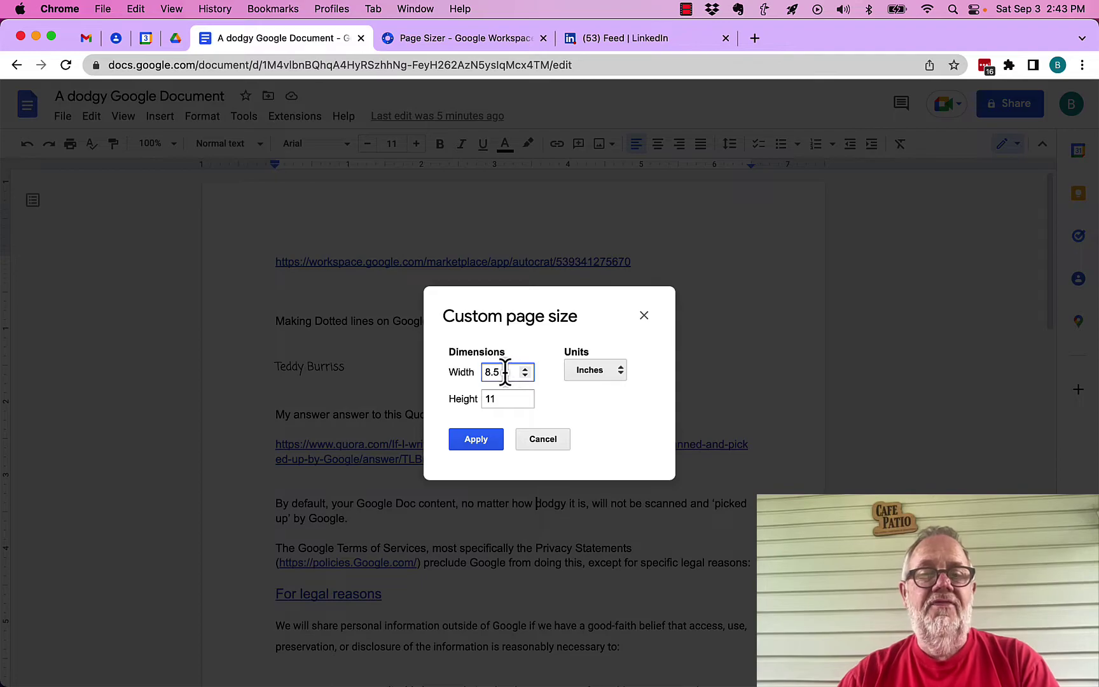
key("Tab")
type("4")
key("Tab")
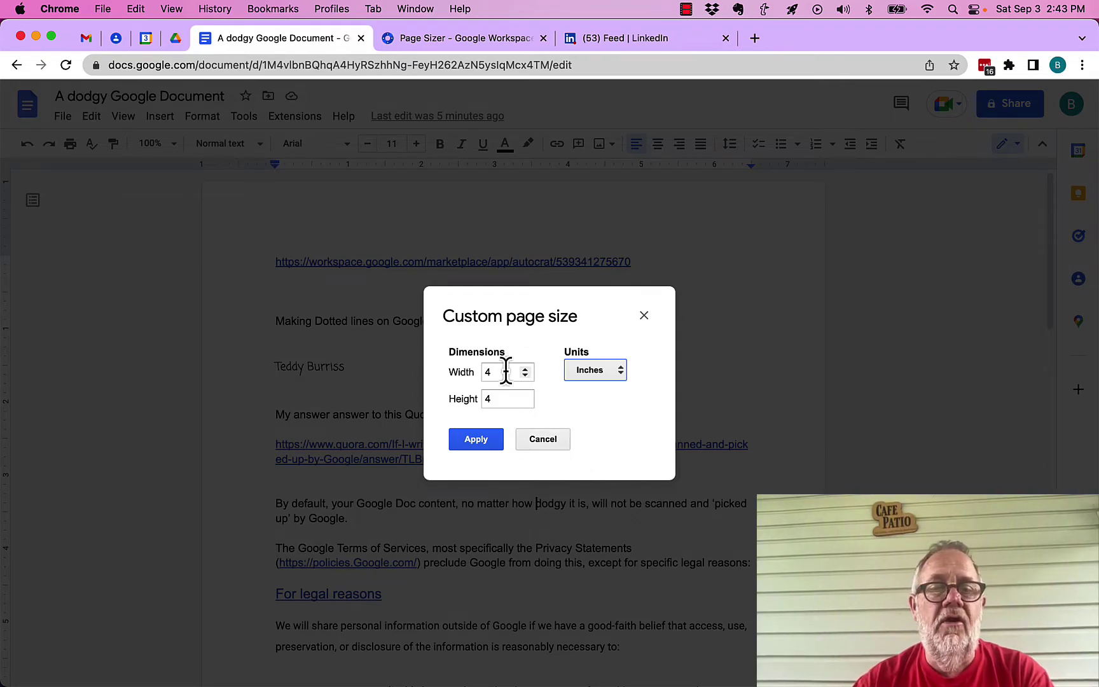
left_click(475, 439)
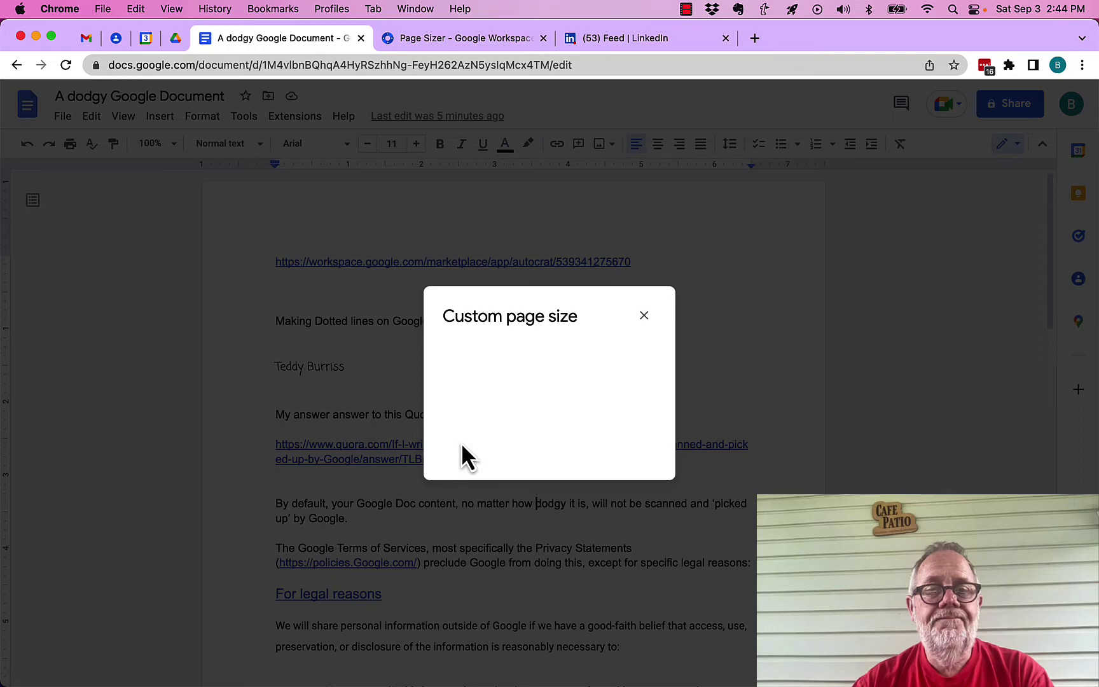
scroll(613, 275, "down", 4)
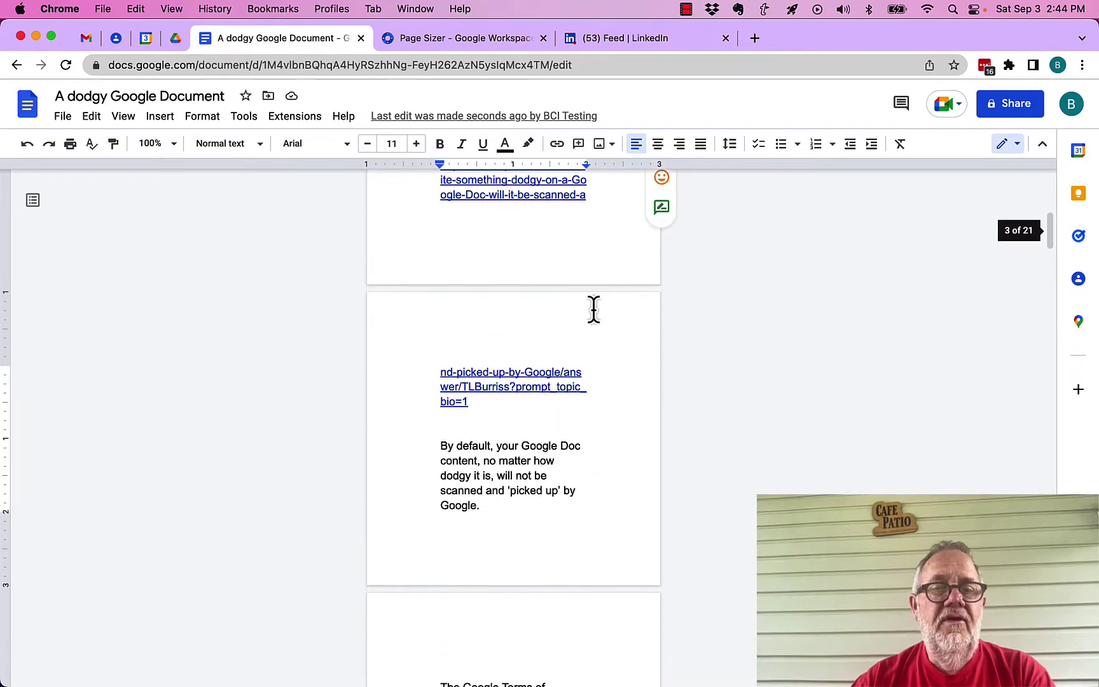
scroll(530, 528, "down", 2)
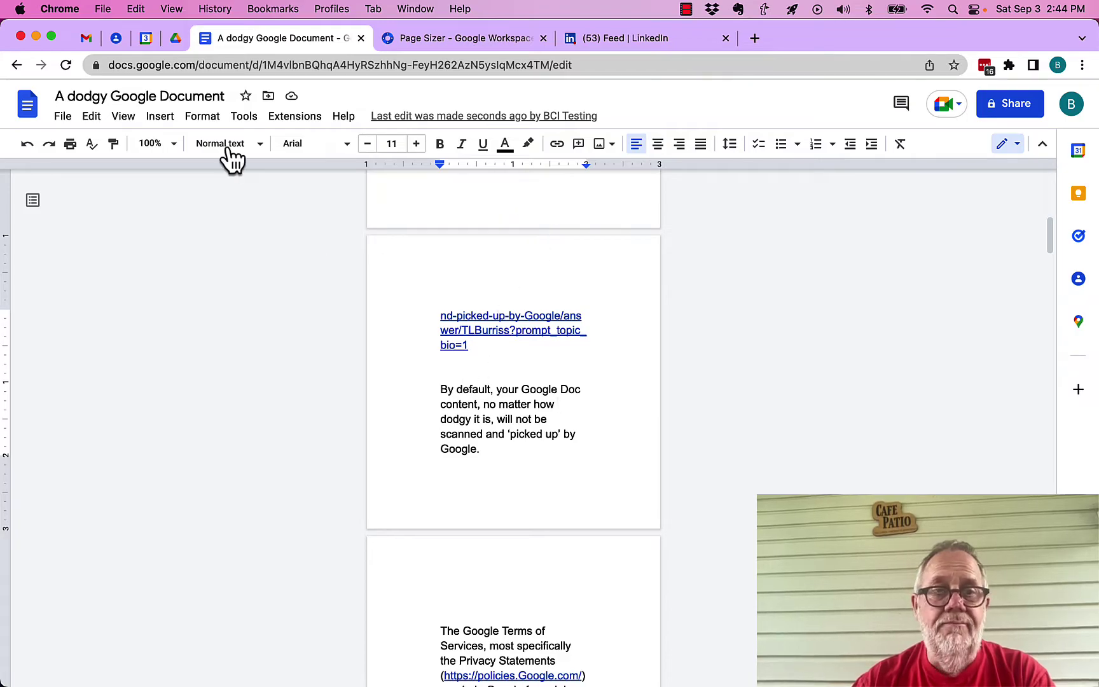
Step: Set the top, bottom, left and right margins to 0.2 inches in Page setup
left_click(62, 117)
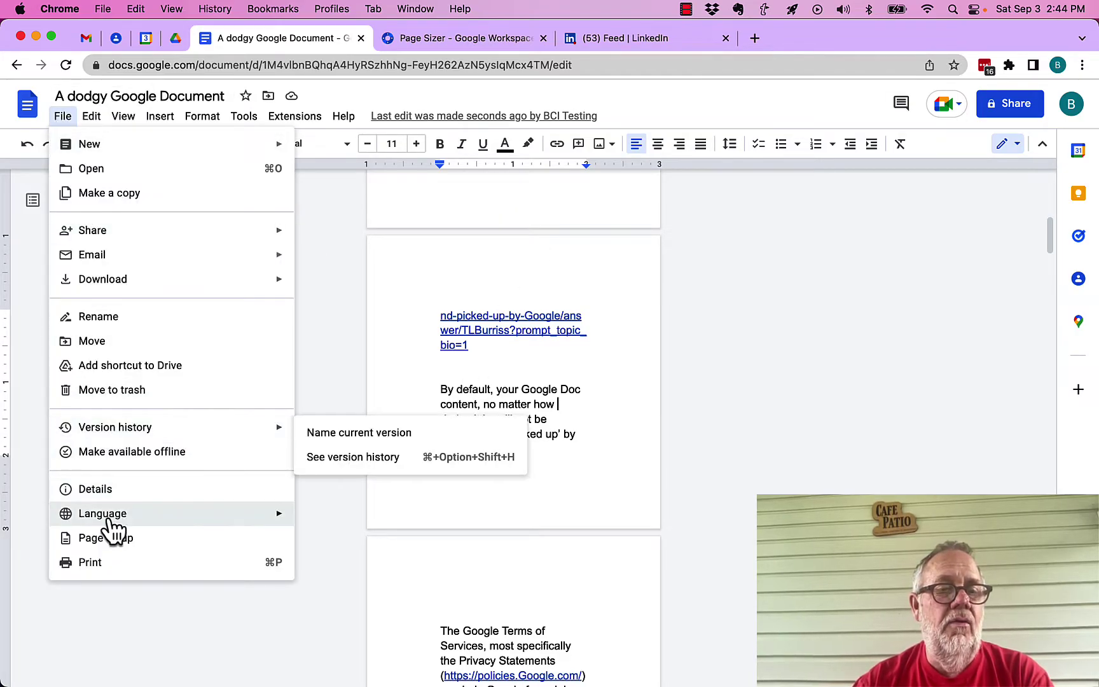
left_click(107, 538)
double_click(663, 365)
type(".2")
key("Tab")
type(".2")
key("Tab")
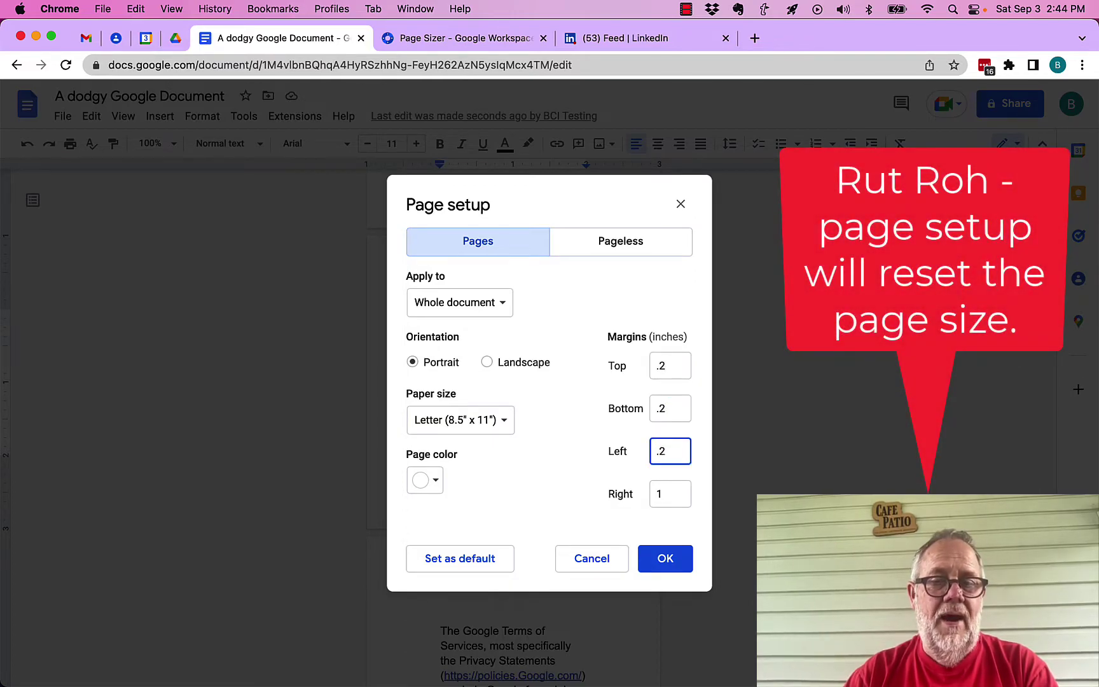
type(".2")
key("Tab")
type(".2")
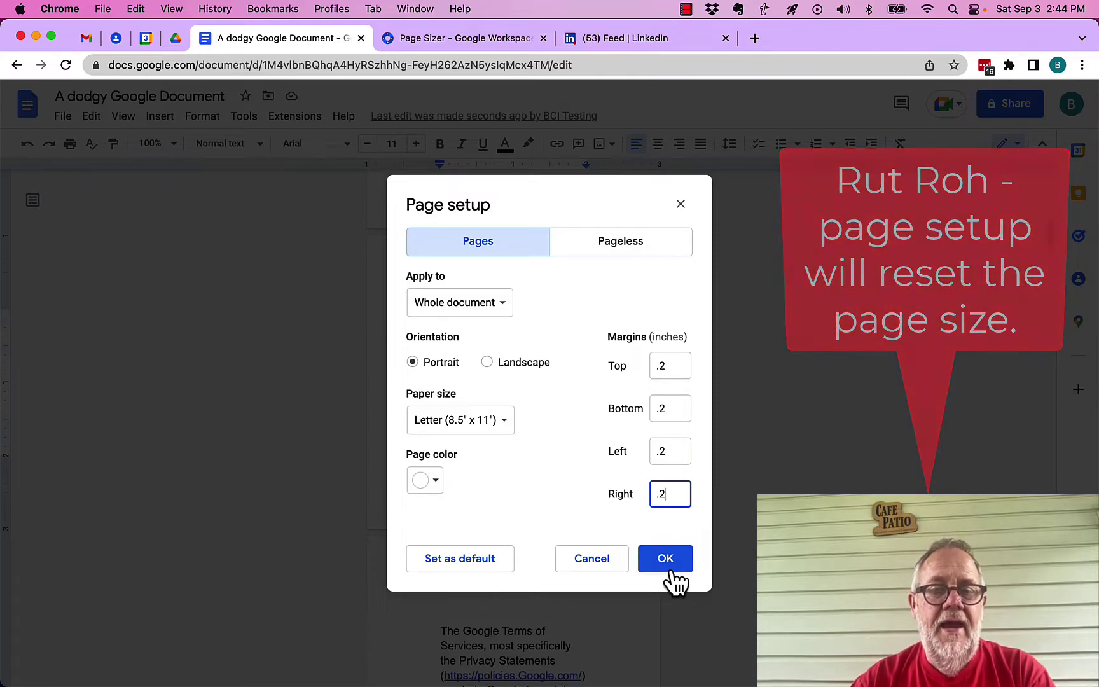
left_click(666, 560)
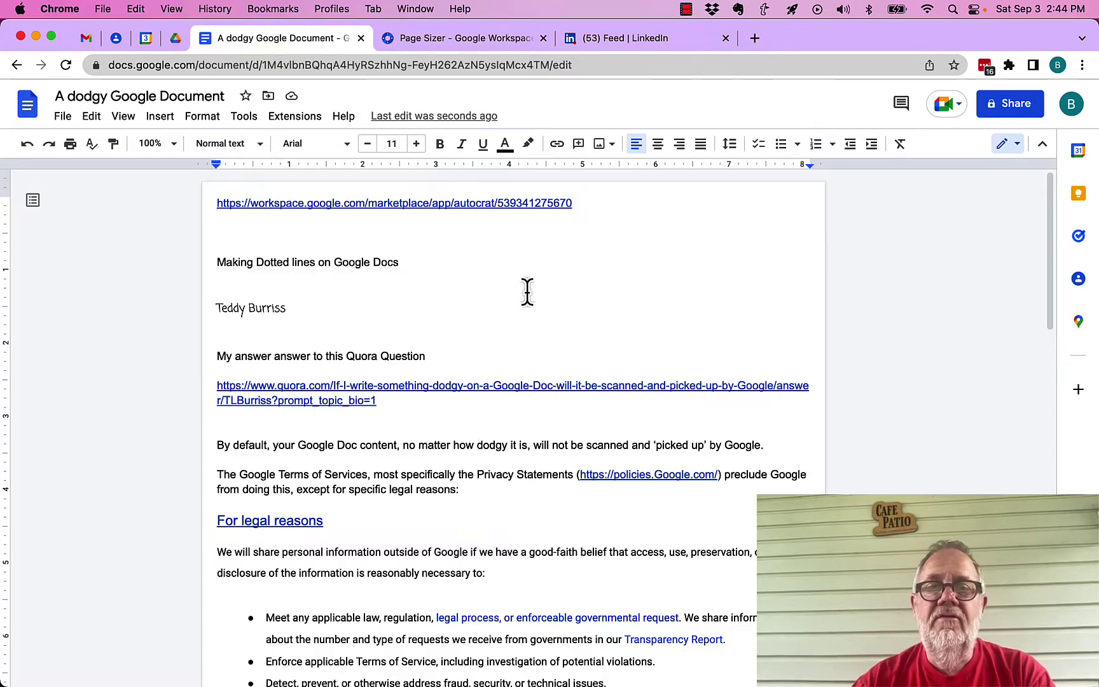
Step: Reapply the 4 x 4 inch page size via Page Sizer, then briefly view its marketplace tab
left_click(296, 118)
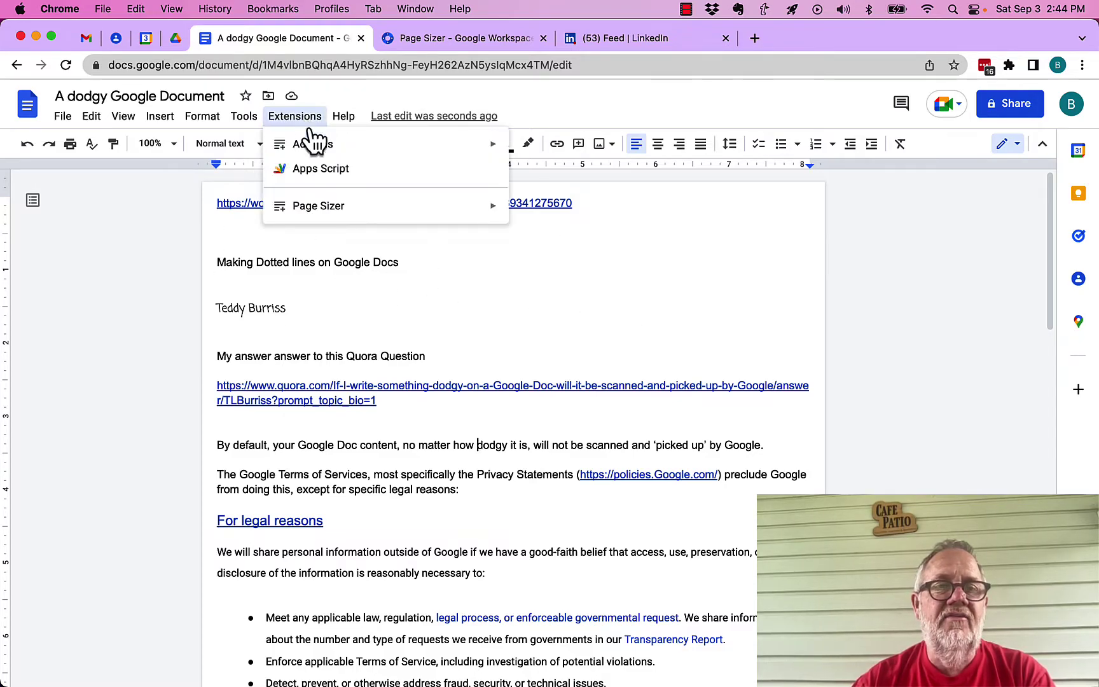
mouse_move(319, 209)
left_click(537, 214)
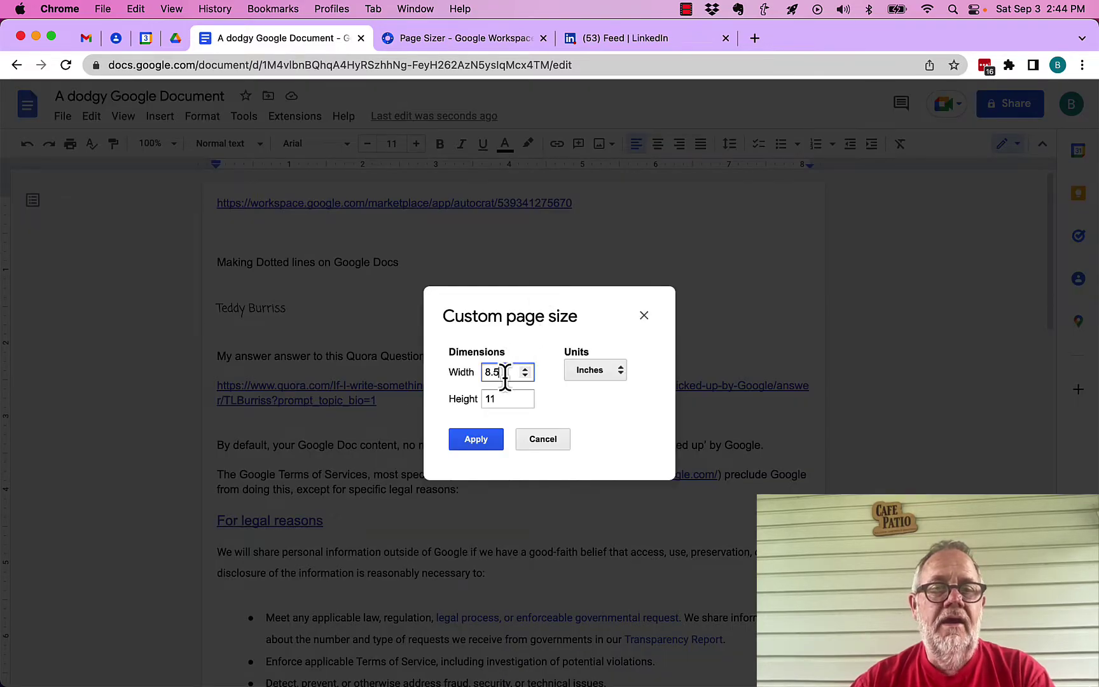
type("4")
key("Tab")
type("4")
left_click(476, 439)
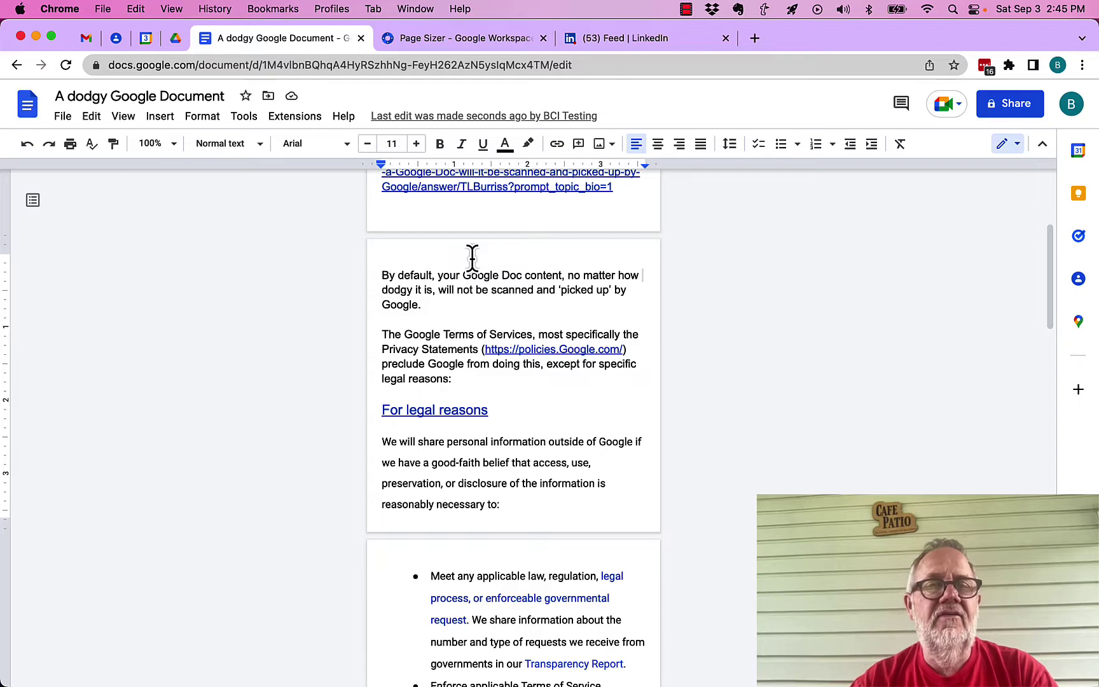
left_click(441, 36)
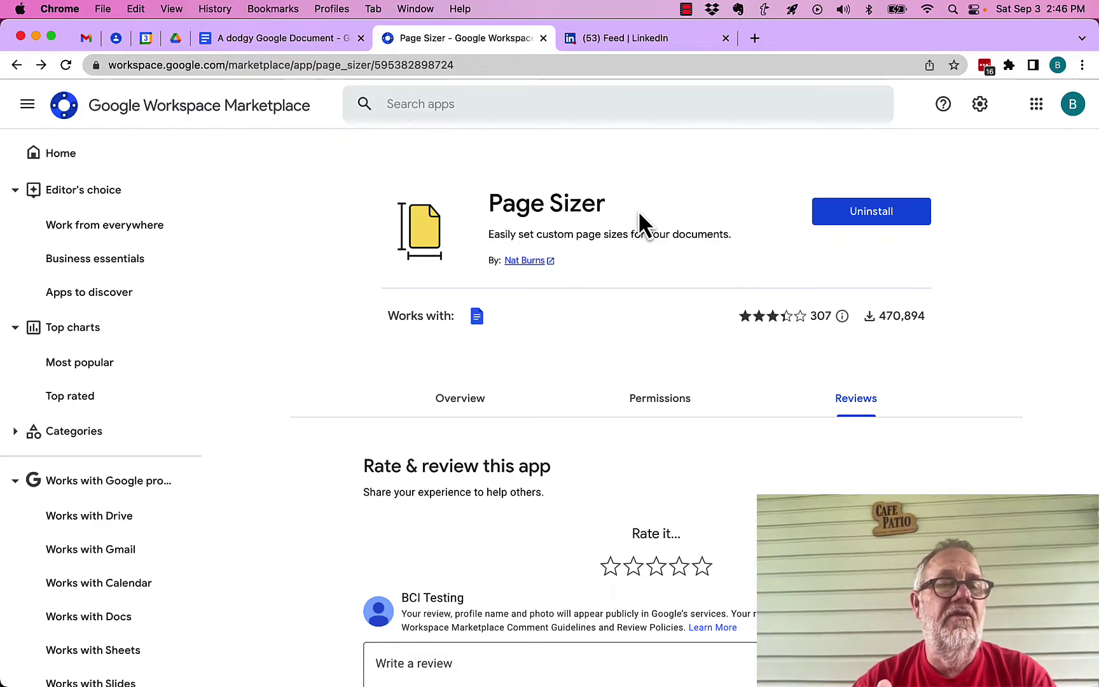
left_click(287, 37)
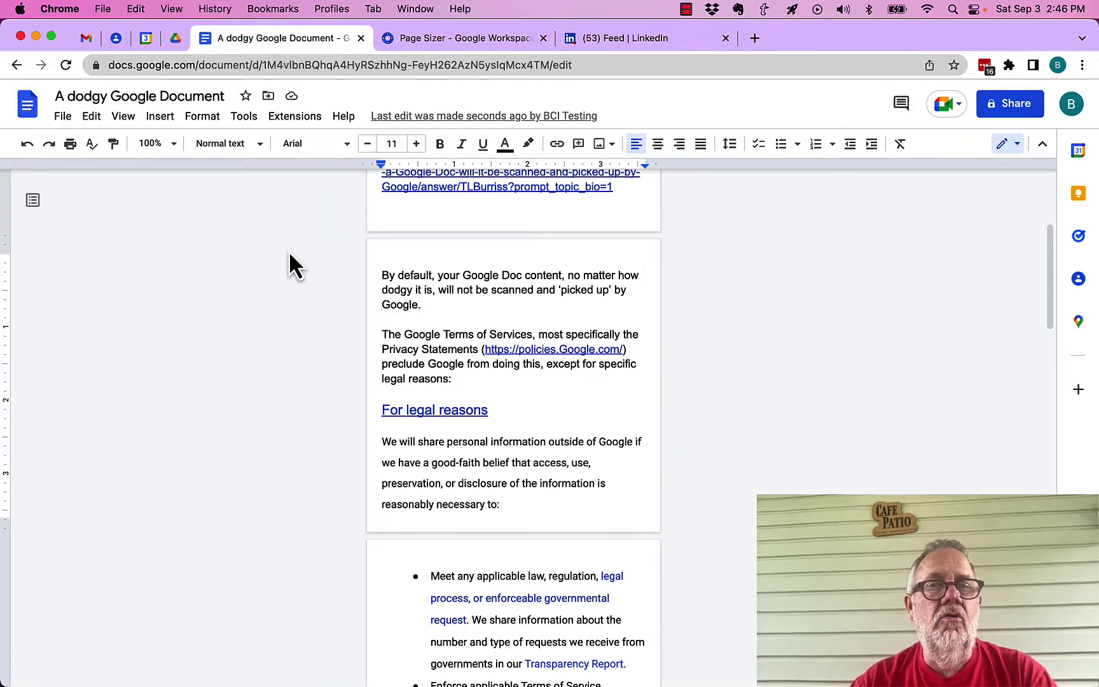